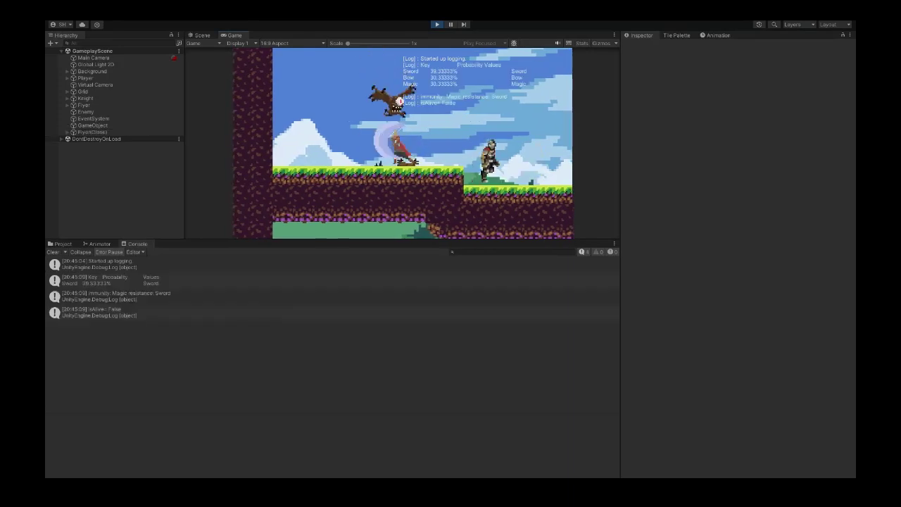
Step: Inspect the Key Probability table and the Magic immunity and resistance log entries
{"action": "left_click", "coordinate": [94, 279]}
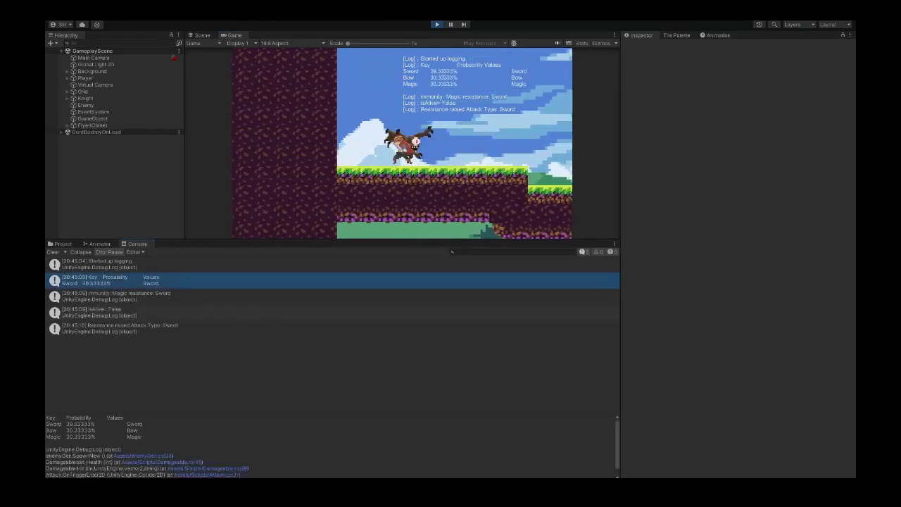
{"action": "left_click", "coordinate": [94, 312]}
{"action": "left_click", "coordinate": [94, 296]}
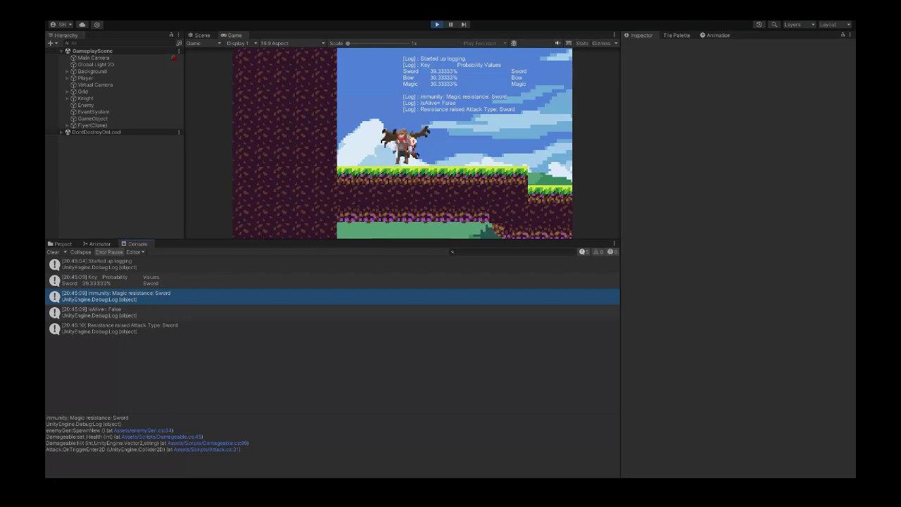
Step: Read the Sword resistance raised log and both Magic immunity encountered entries
{"action": "left_click", "coordinate": [120, 328]}
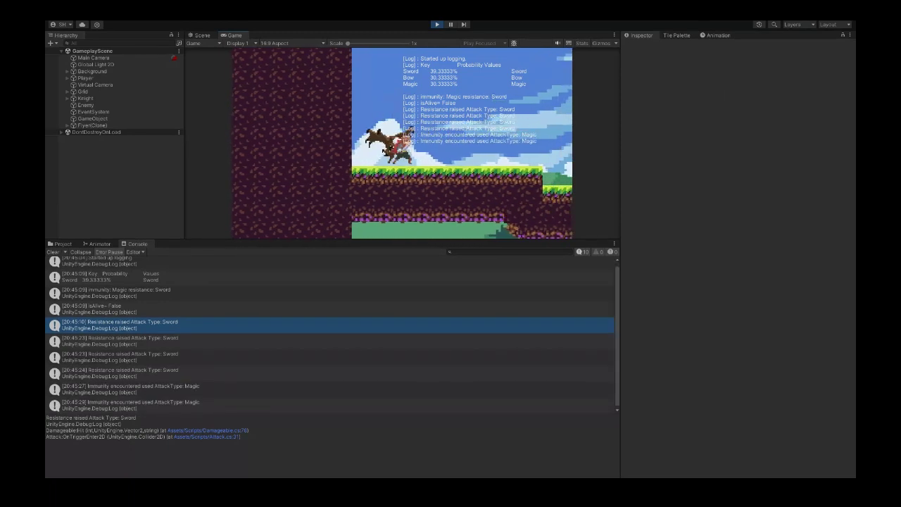
{"action": "left_click", "coordinate": [124, 389]}
{"action": "left_click", "coordinate": [124, 406]}
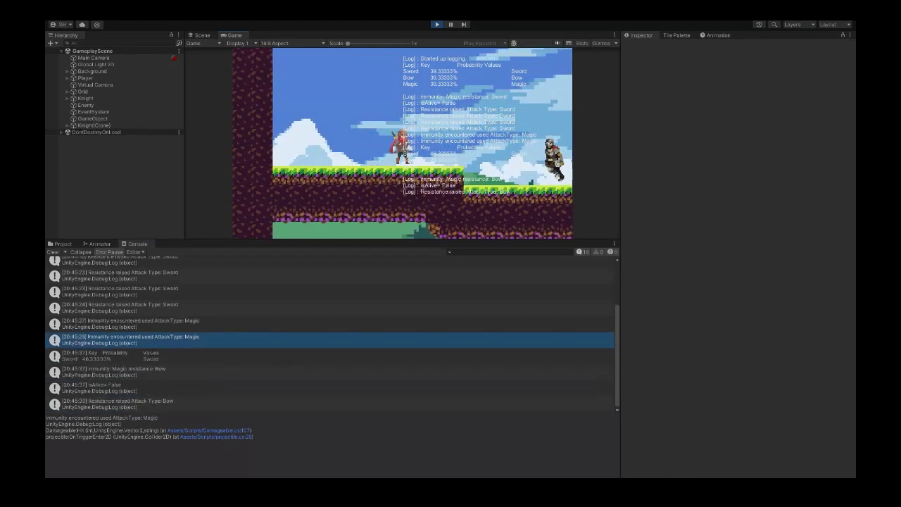
Step: Check the updated probability tables and the Magic-immune/Bow-resistant and Sword-immune/Magic-resistant logs
{"action": "left_click", "coordinate": [105, 356]}
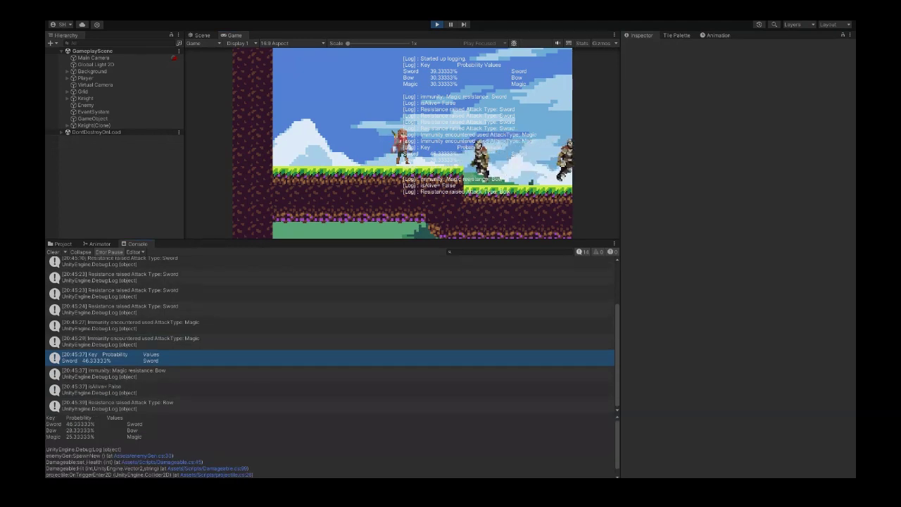
{"action": "left_click", "coordinate": [105, 373]}
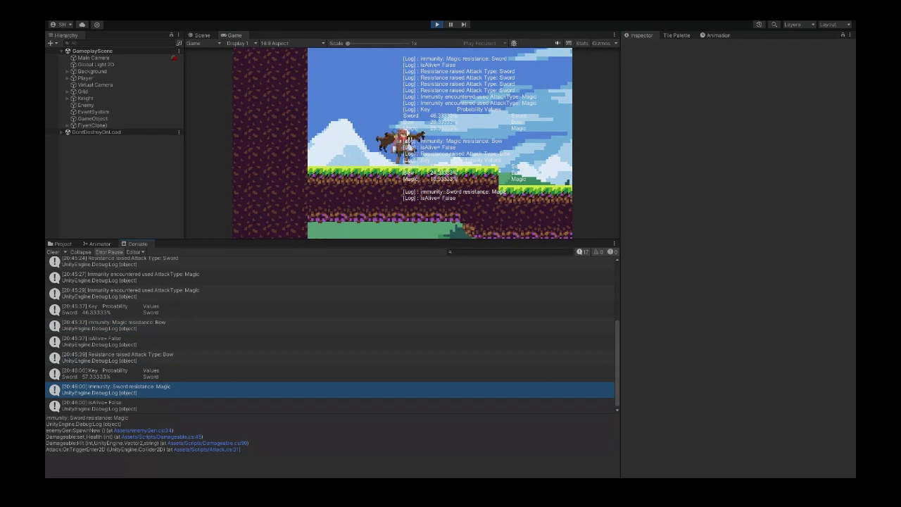
{"action": "left_click", "coordinate": [112, 373]}
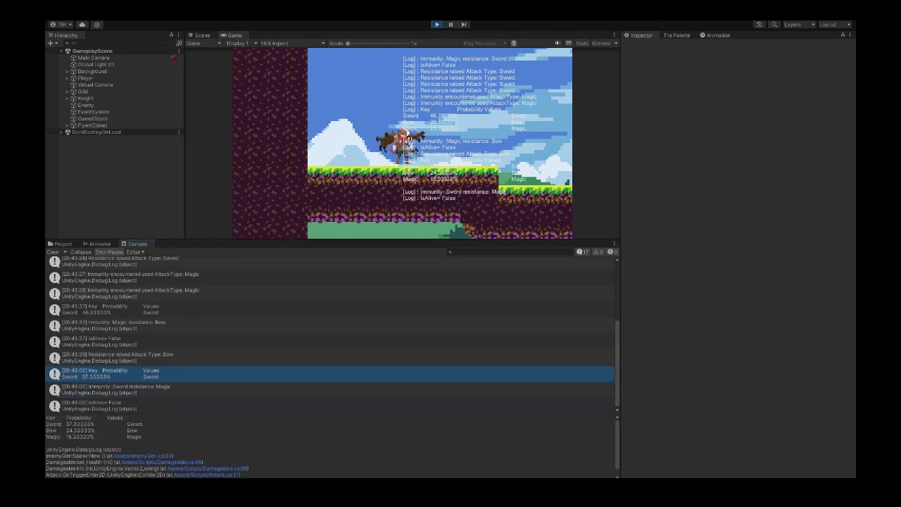
{"action": "left_click", "coordinate": [113, 387]}
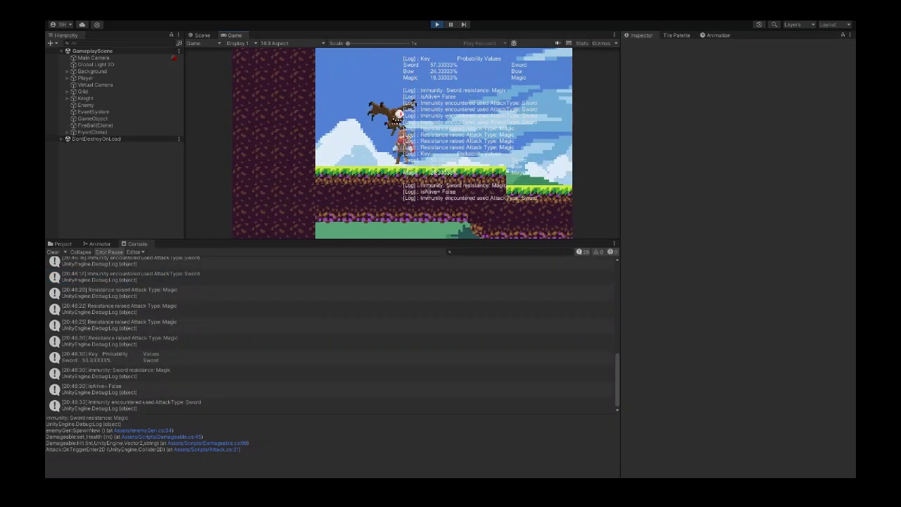
Step: Read the newest Sword immunity log and latest probabilities (Sword 53.33333%, Bow 20.33333%, Magic 26.33333%)
{"action": "left_click", "coordinate": [130, 405]}
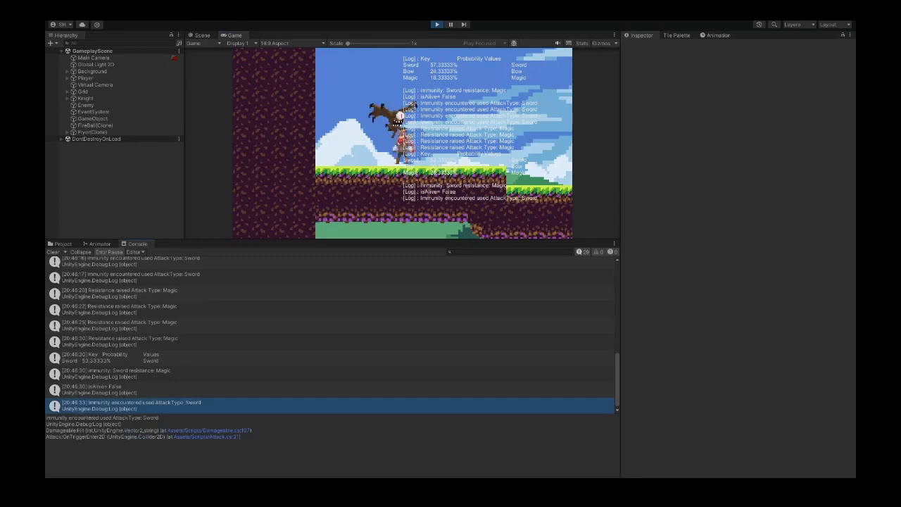
{"action": "left_click", "coordinate": [113, 357]}
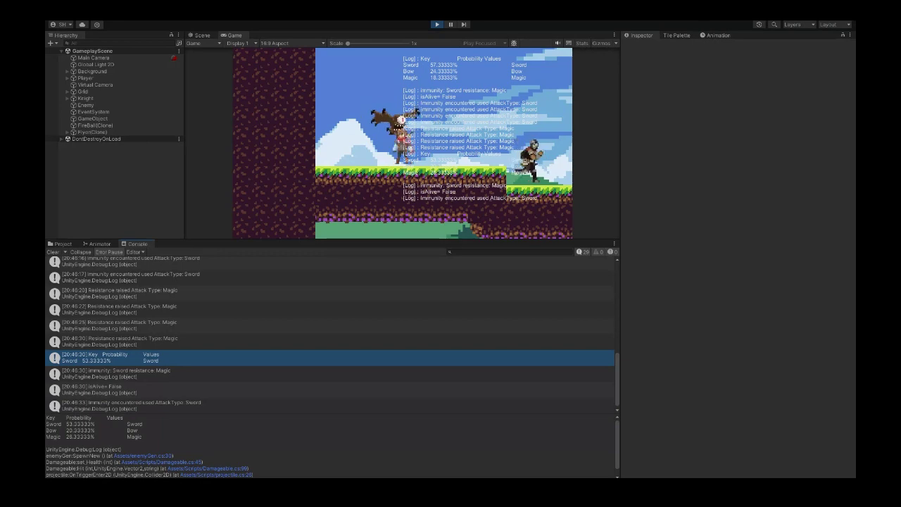
{"action": "left_click", "coordinate": [116, 373]}
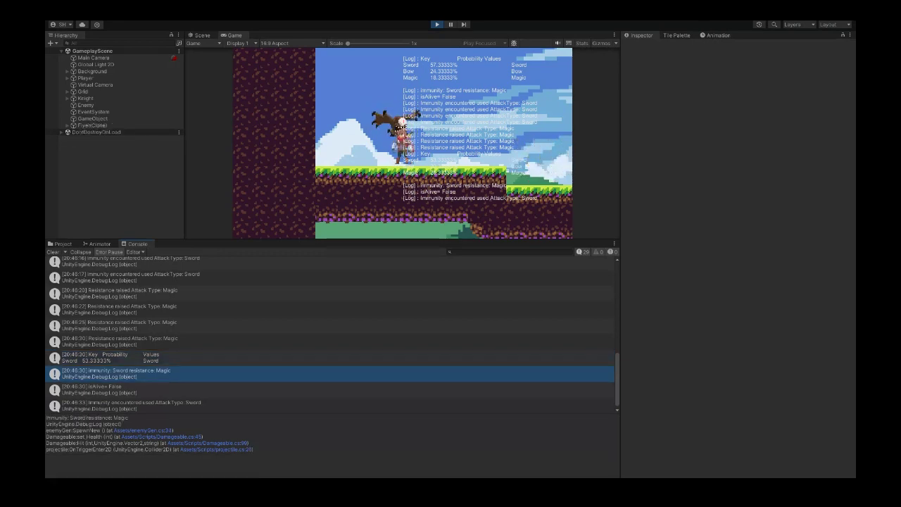
Step: Select Flyer(Clone) and check its Damageable Health and Max Health of 50
{"action": "left_click", "coordinate": [92, 125]}
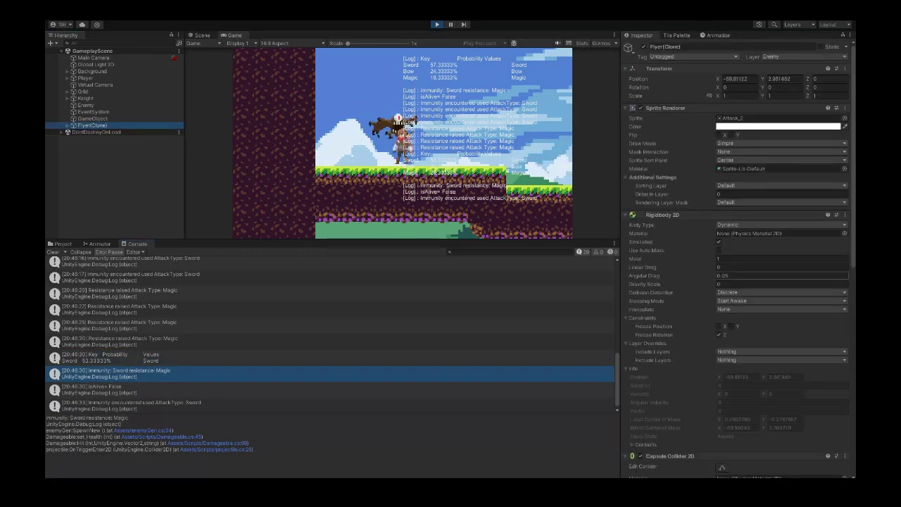
{"action": "scroll", "coordinate": [736, 282], "scroll_direction": "down", "scroll_amount": 5}
{"action": "scroll", "coordinate": [736, 282], "scroll_direction": "down", "scroll_amount": 5}
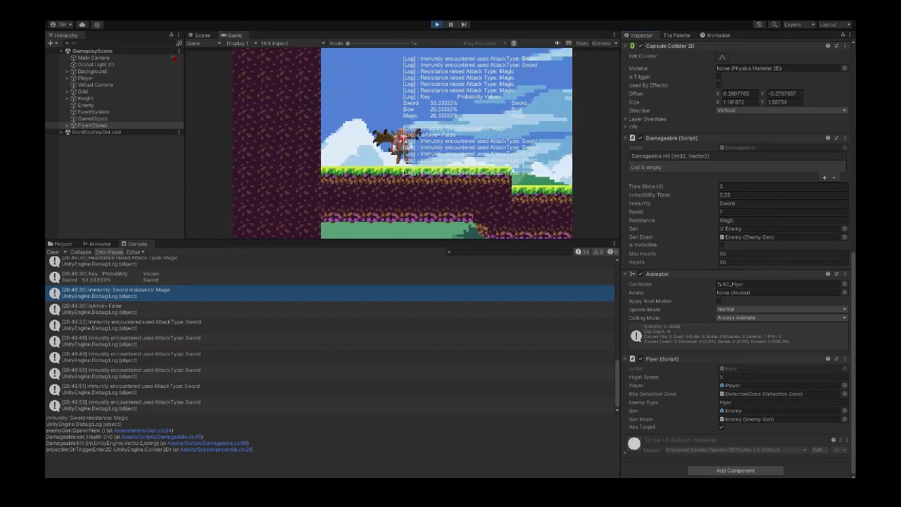
{"action": "left_click", "coordinate": [726, 262]}
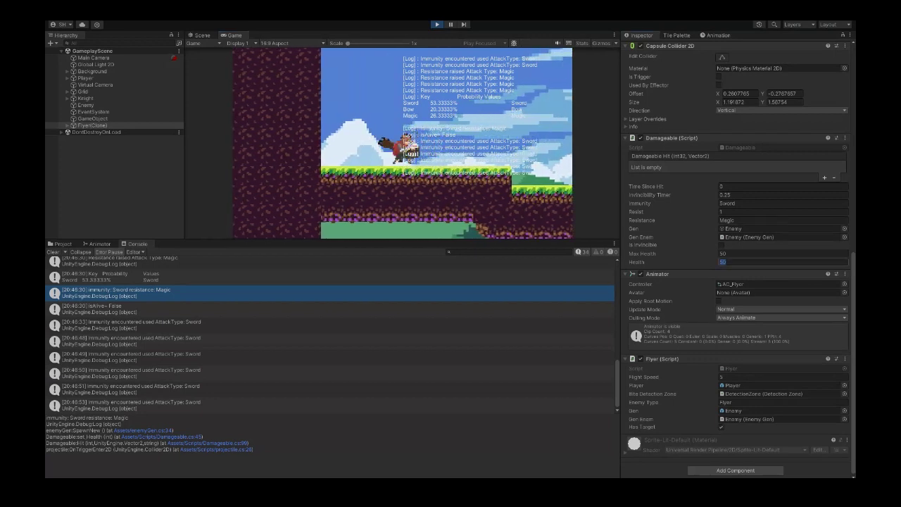
{"action": "left_click", "coordinate": [725, 253]}
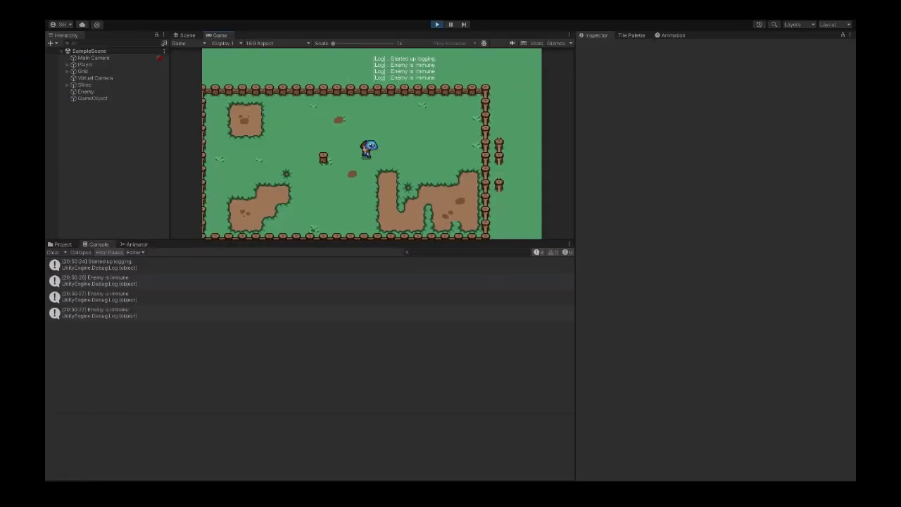
Step: Walk to the slime, defeat it with the sword, and read the bat log
{"action": "key", "text": "Left"}
{"action": "key", "text": "Right"}
{"action": "key", "text": "space"}
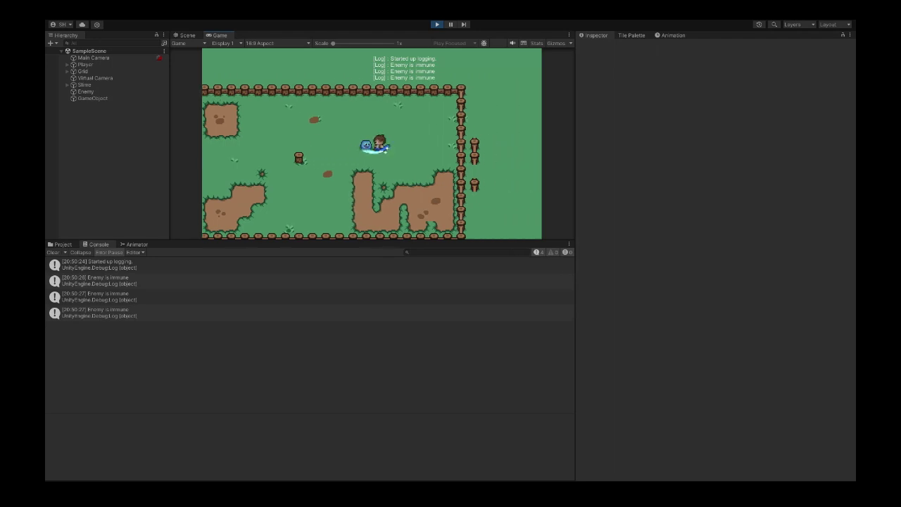
{"action": "key", "text": "Right"}
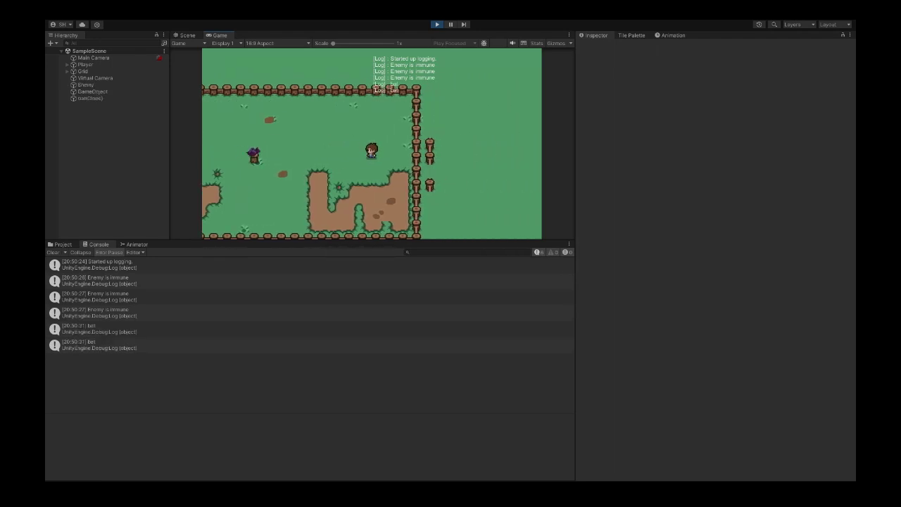
{"action": "left_click", "coordinate": [99, 328]}
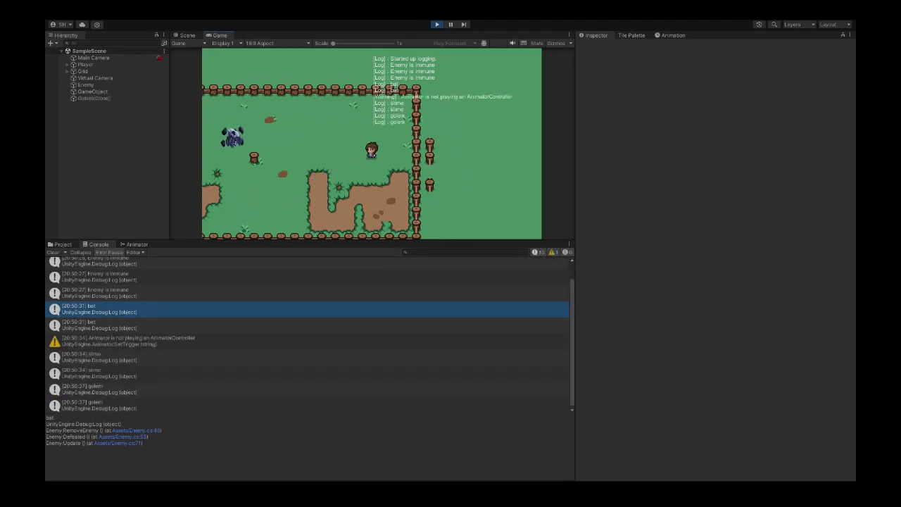
Step: Fight the golem and read the 'Enemy is immune' log details
{"action": "key", "text": "a"}
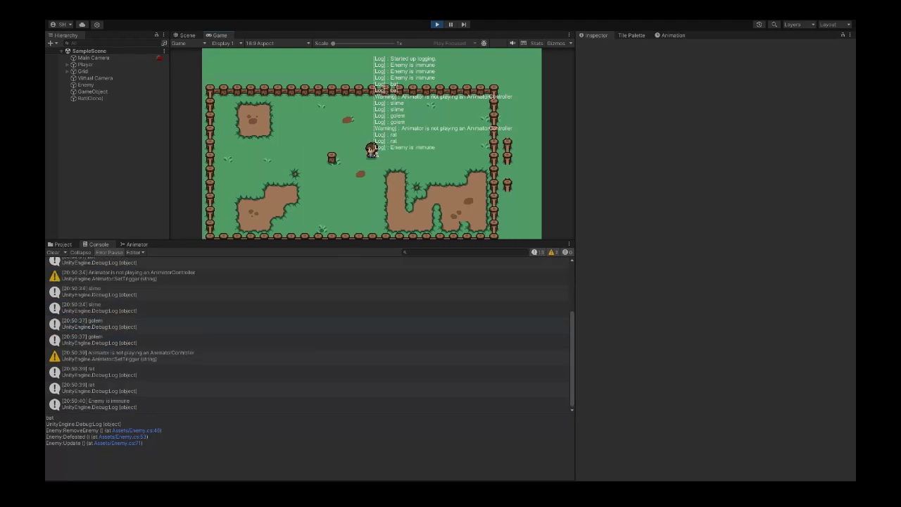
{"action": "left_click", "coordinate": [99, 405]}
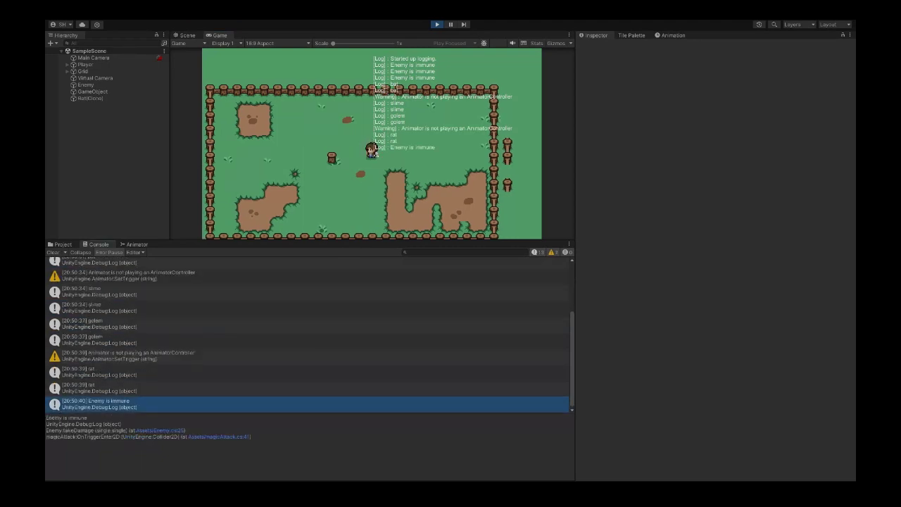
{"action": "key", "text": "d"}
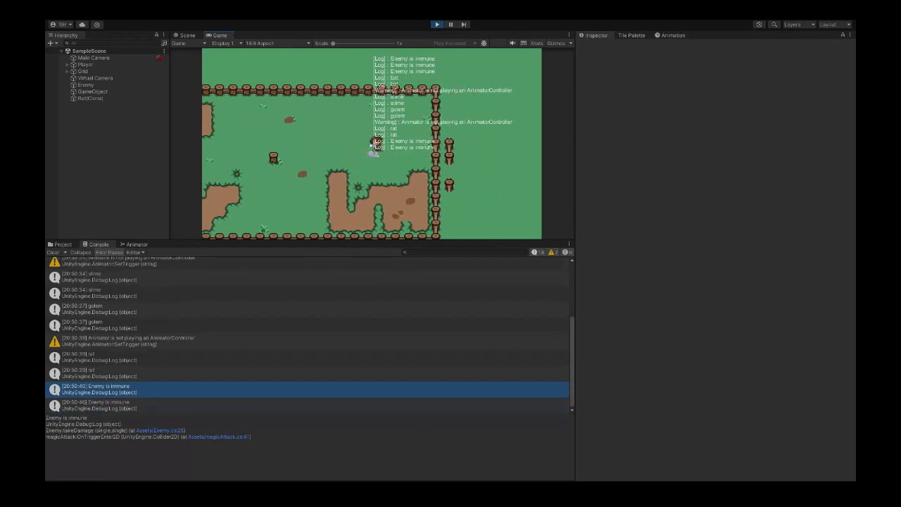
{"action": "key", "text": "d"}
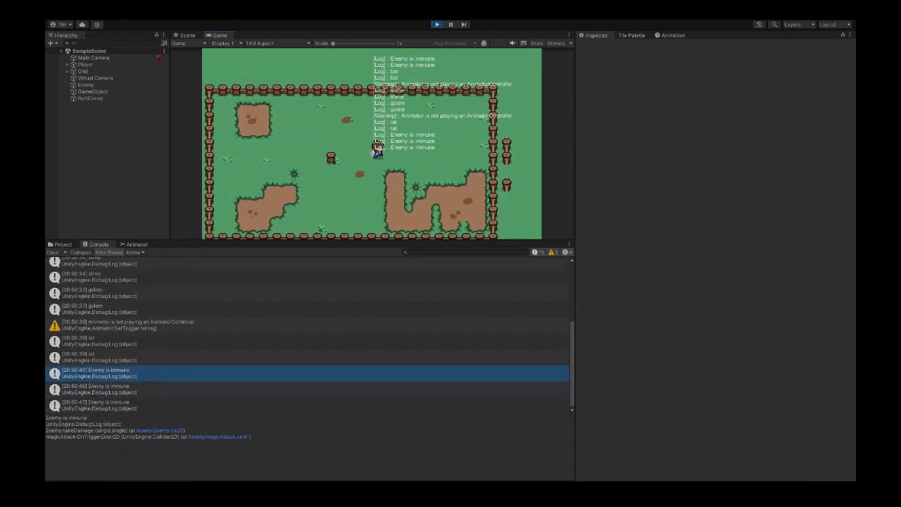
{"action": "key", "text": "d"}
{"action": "key", "text": "a"}
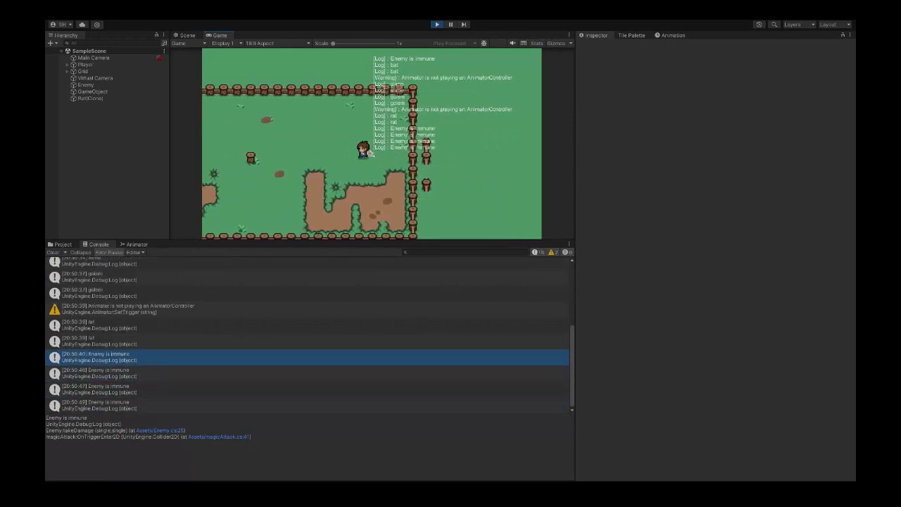
Step: Attack the spawned bat and inspect the latest bat log entries
{"action": "key", "text": "a"}
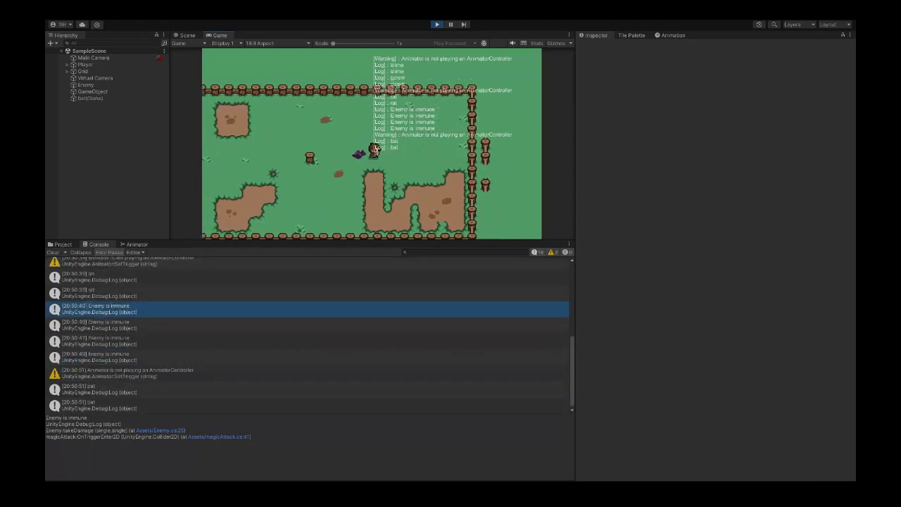
{"action": "key", "text": "d"}
{"action": "key", "text": "a"}
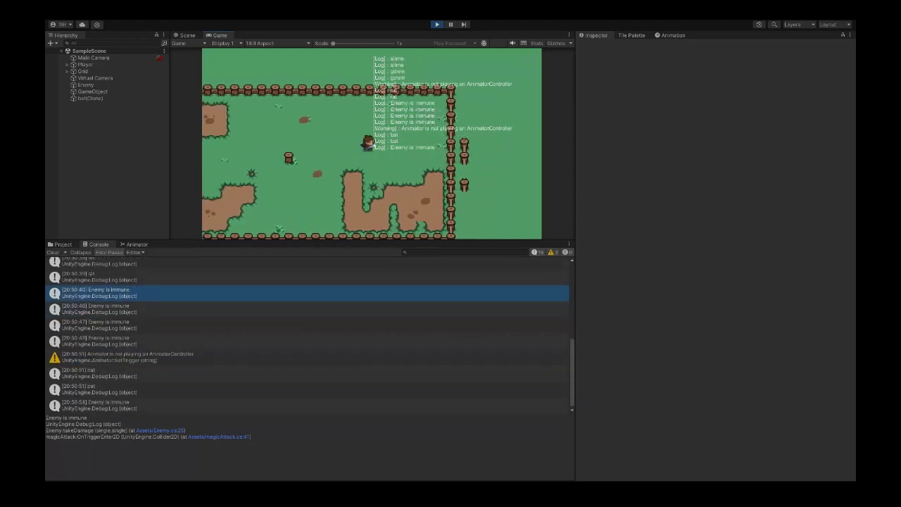
{"action": "key", "text": "d"}
{"action": "left_click", "coordinate": [98, 390]}
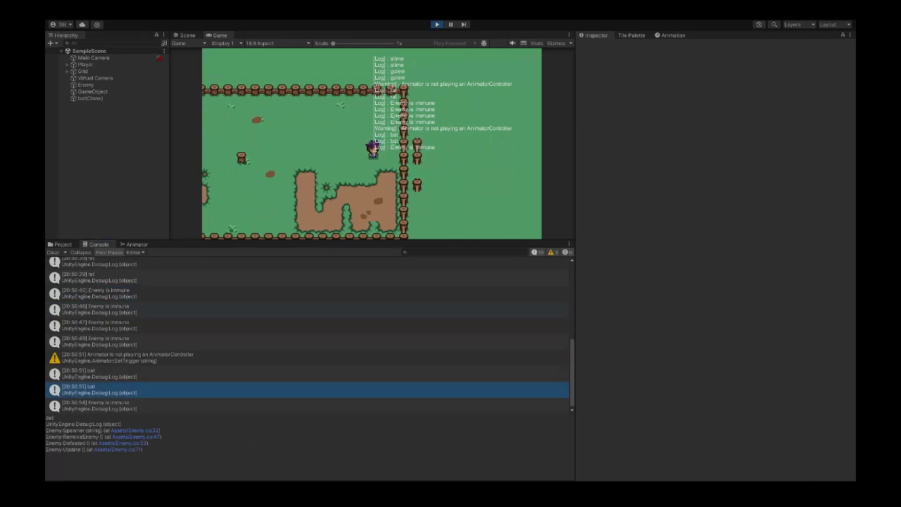
{"action": "left_click", "coordinate": [99, 405]}
{"action": "key", "text": "a"}
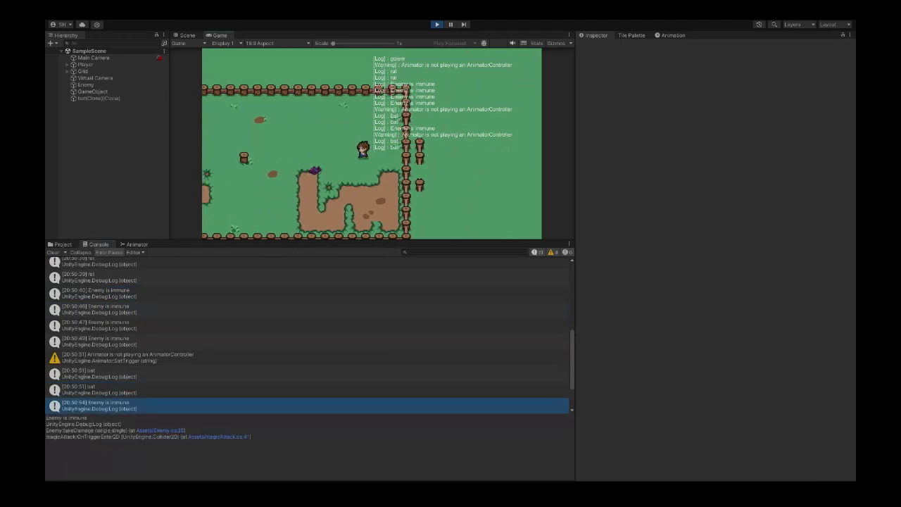
{"action": "key", "text": "a"}
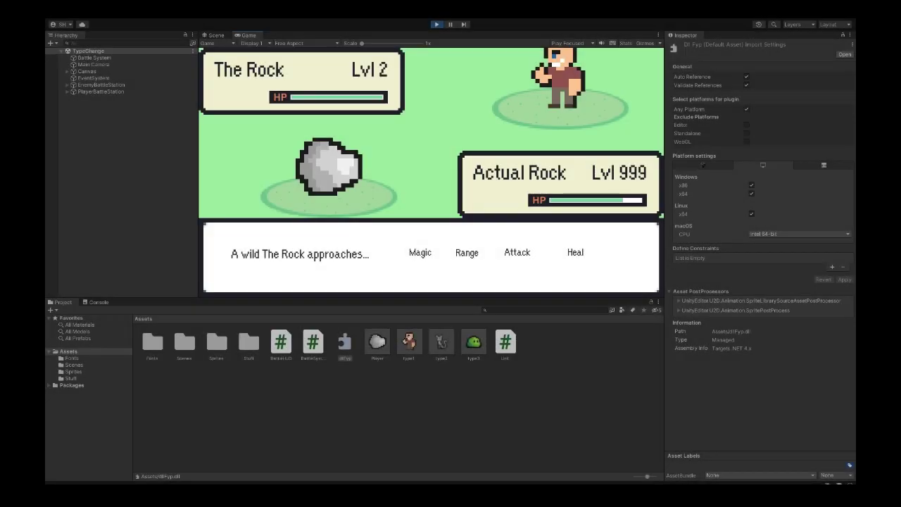
Step: Attack The Rock with Magic, then inspect the probability logs and the magic value
{"action": "key", "text": "Return"}
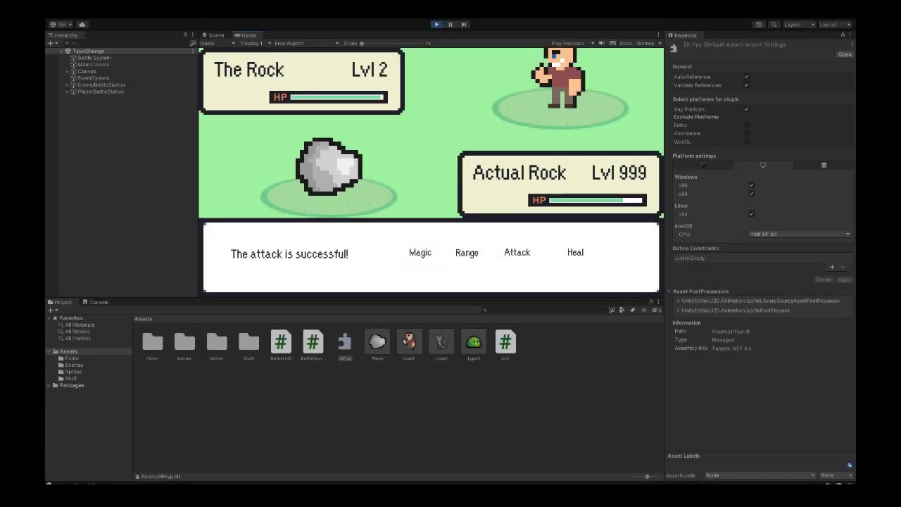
{"action": "left_click", "coordinate": [99, 301]}
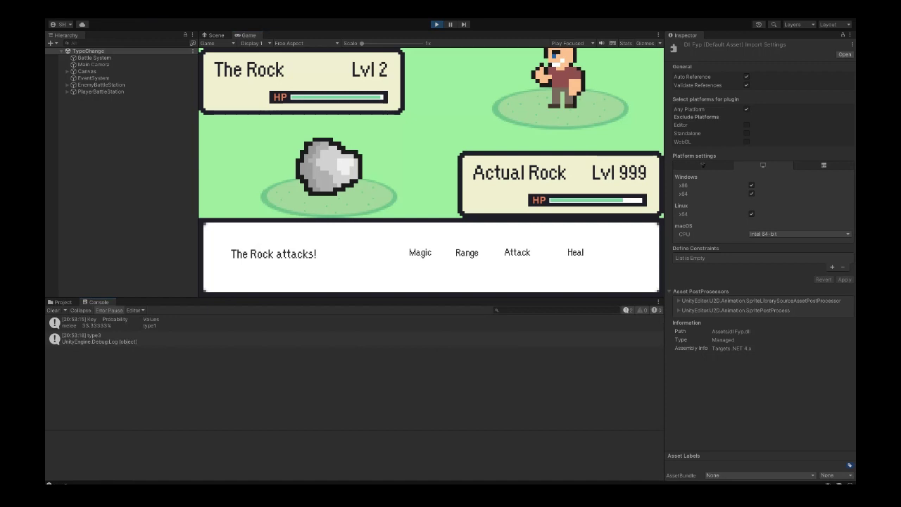
{"action": "left_click", "coordinate": [106, 323]}
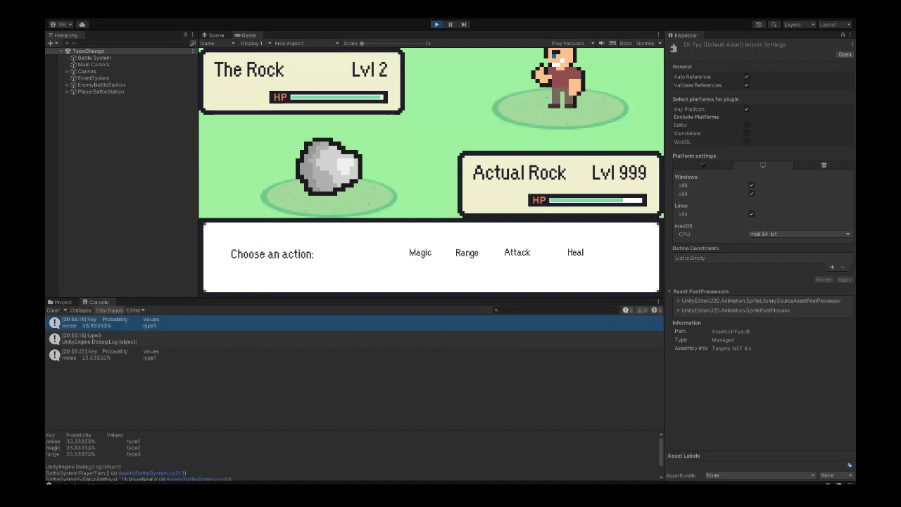
{"action": "left_click", "coordinate": [106, 354]}
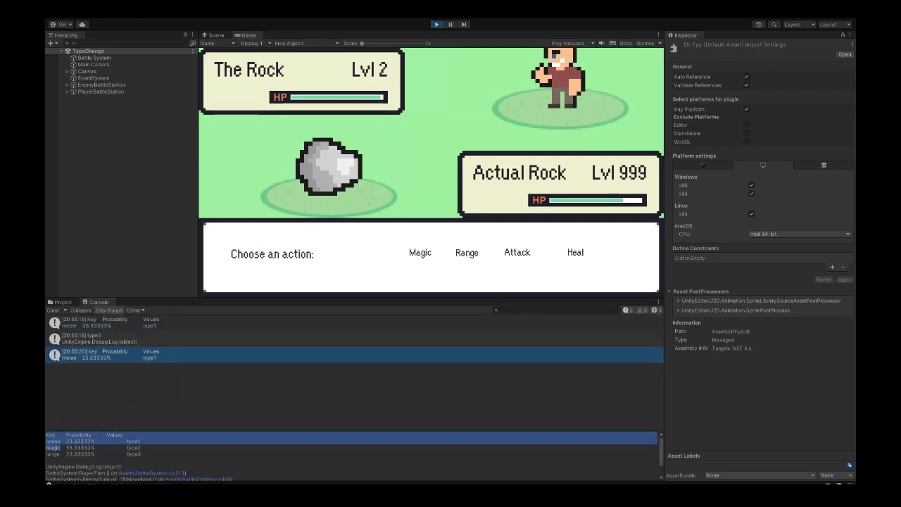
{"action": "double_click", "coordinate": [79, 448]}
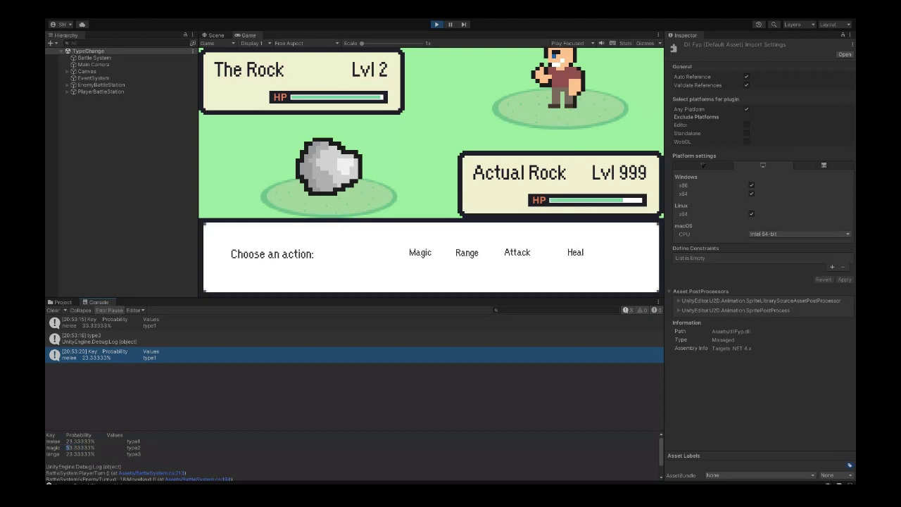
Step: Use Magic twice more, confirming the magic probability reaches 73.33333%
{"action": "left_click", "coordinate": [421, 252]}
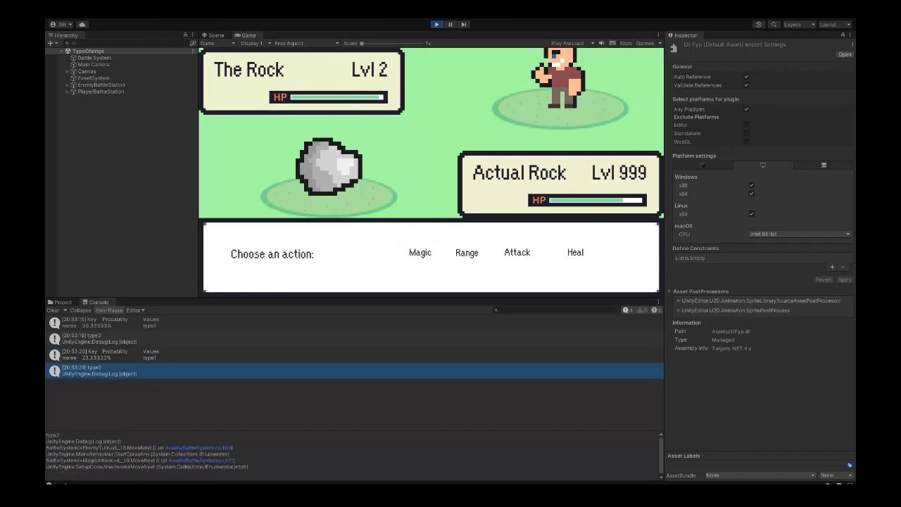
{"action": "double_click", "coordinate": [79, 447]}
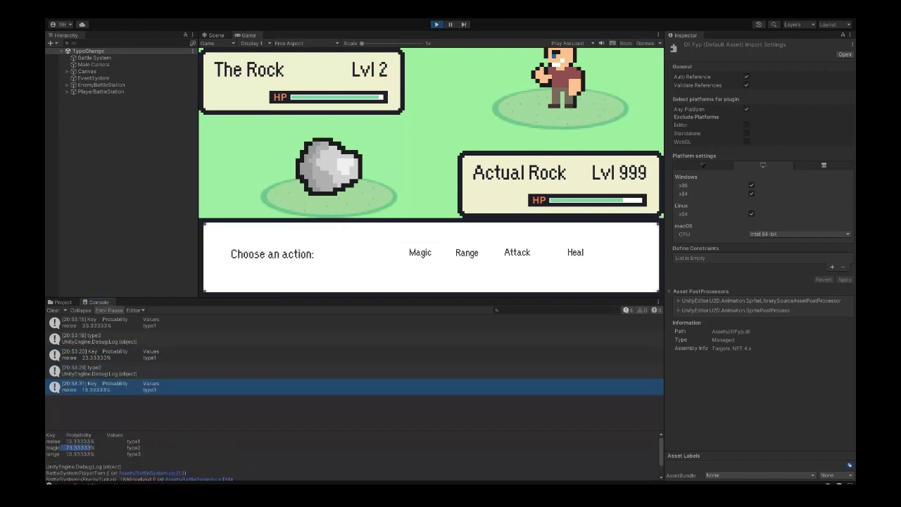
{"action": "left_click", "coordinate": [420, 252]}
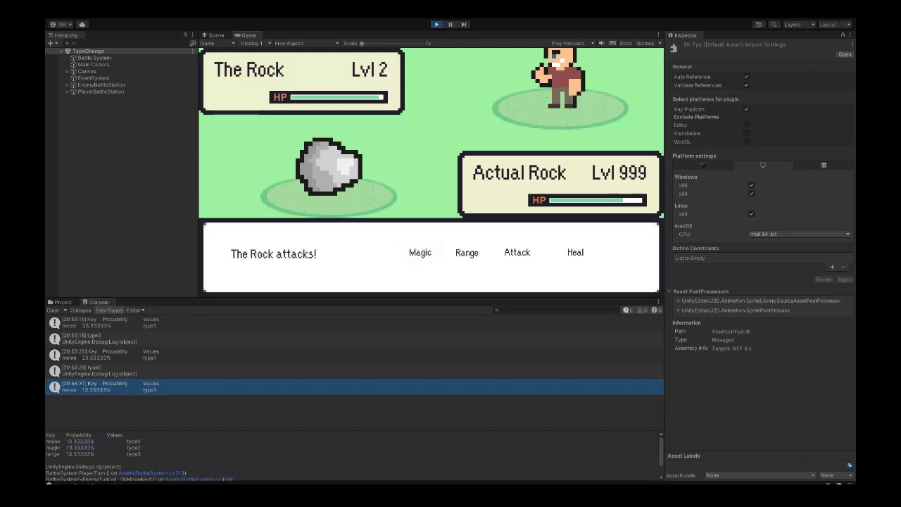
Step: Attack The Rock with Range three times, highlighting the 13.33333% range probability
{"action": "left_click", "coordinate": [99, 403]}
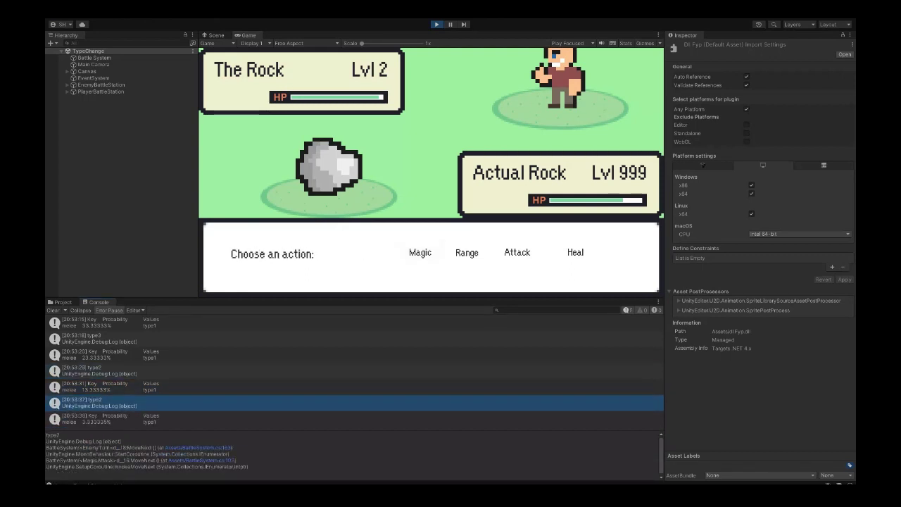
{"action": "left_click", "coordinate": [467, 252]}
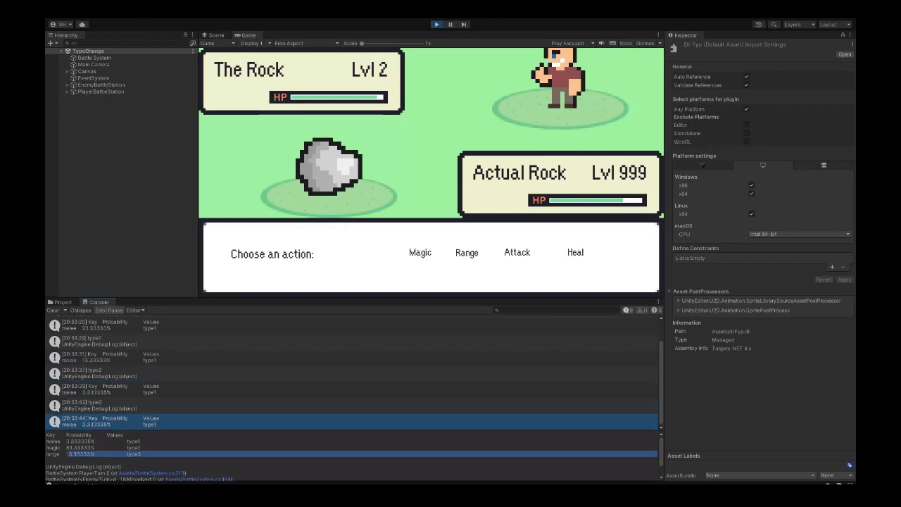
{"action": "left_click_drag", "start_coordinate": [47, 454], "coordinate": [95, 454]}
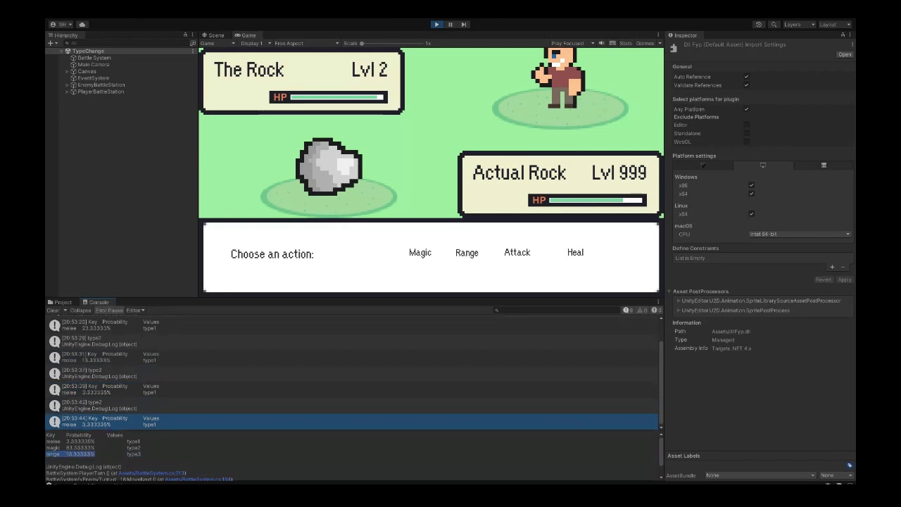
{"action": "left_click", "coordinate": [467, 253]}
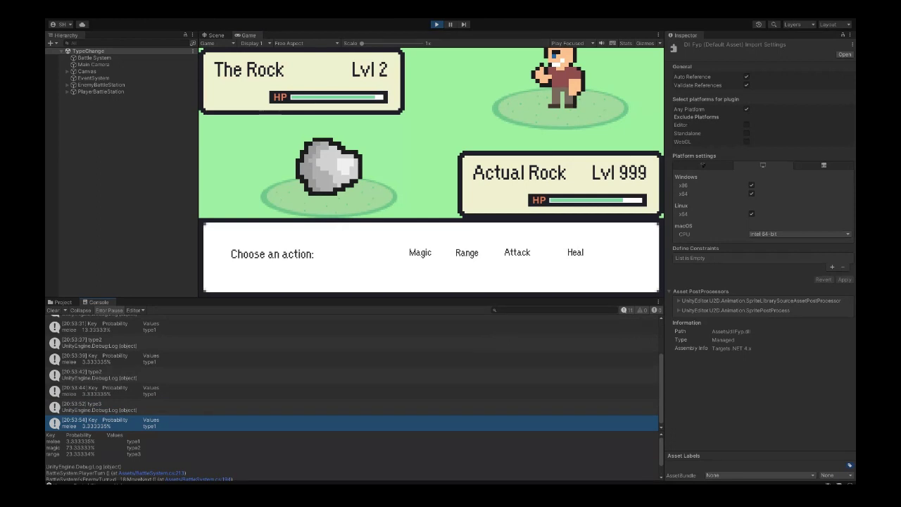
{"action": "left_click", "coordinate": [467, 253]}
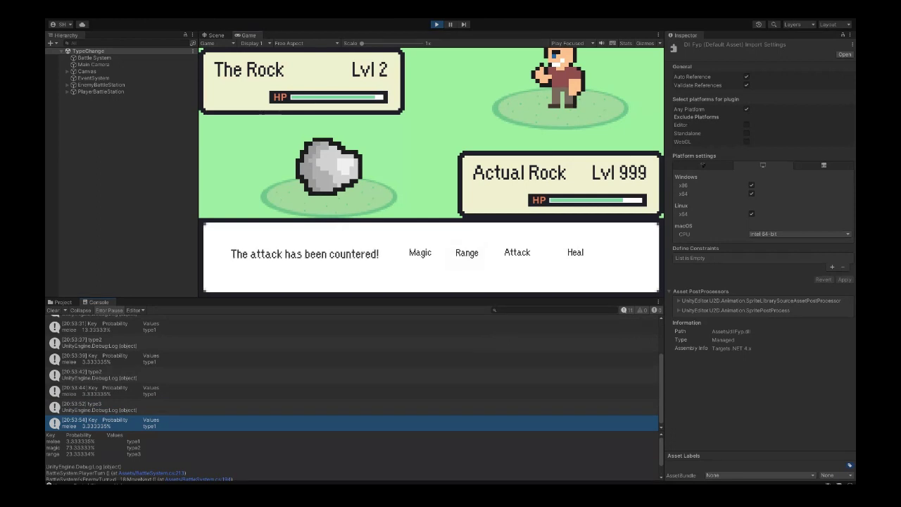